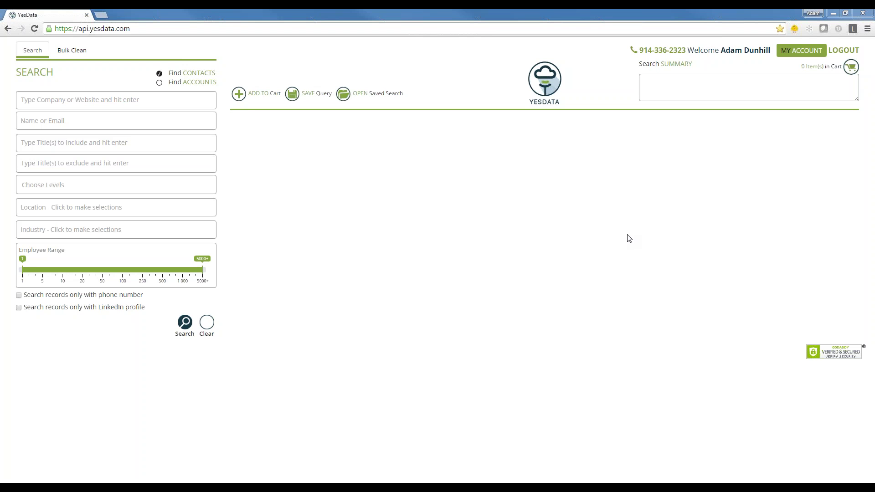
Search the contacts for the companies amazon and microsoft
{"action": "left_click", "coordinate": [94, 97]}
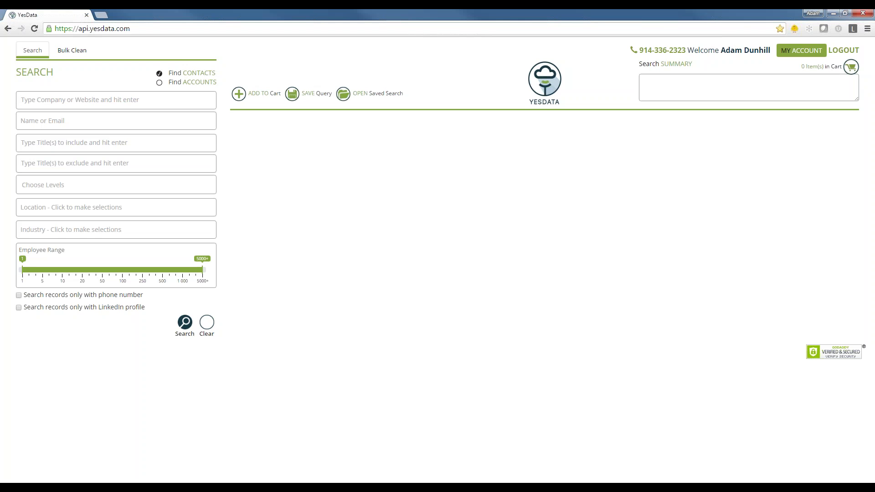
{"action": "type", "text": "amazon"}
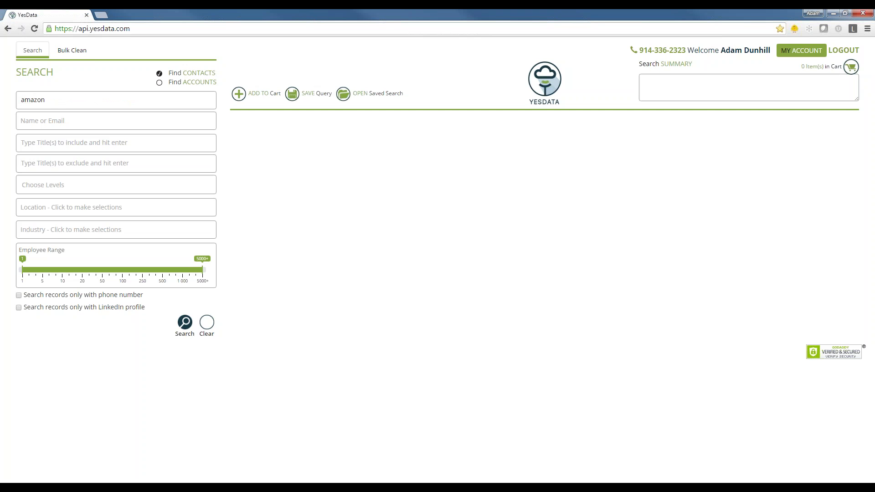
{"action": "key", "text": "Return"}
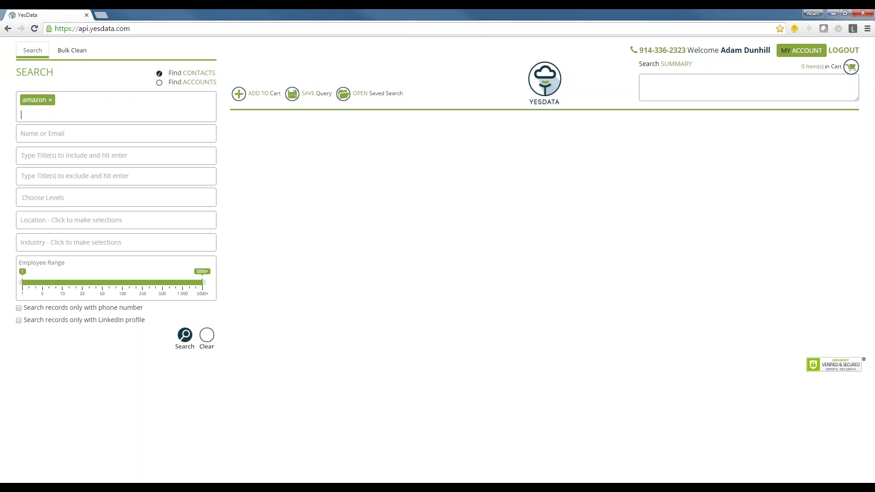
{"action": "type", "text": "microsoft"}
{"action": "key", "text": "Return"}
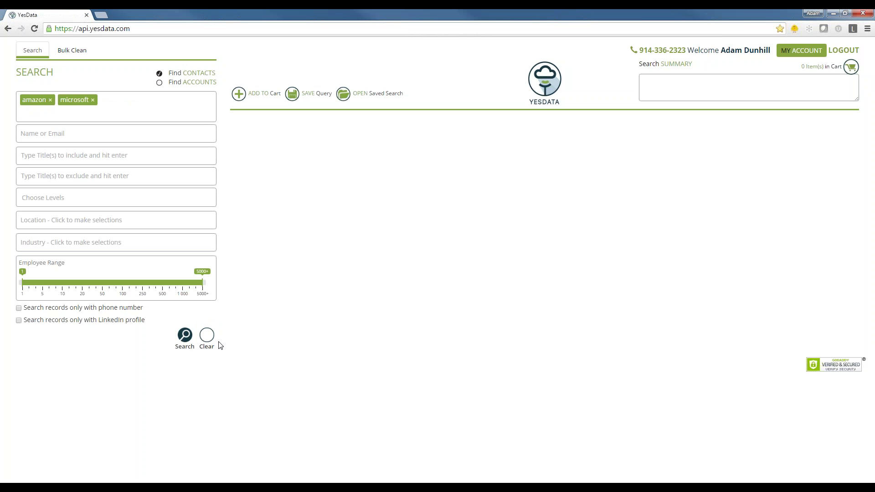
{"action": "left_click", "coordinate": [185, 336]}
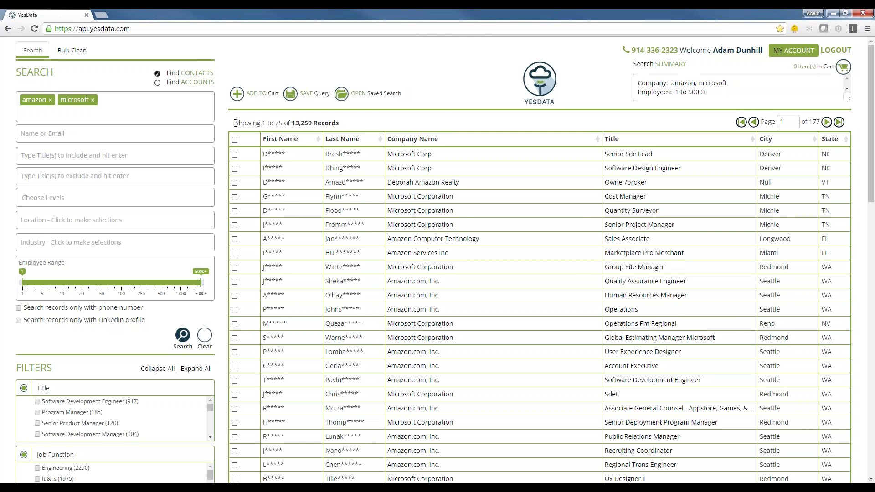
Remove the amazon and microsoft company terms and clear the search form and its results
{"action": "left_click", "coordinate": [50, 100]}
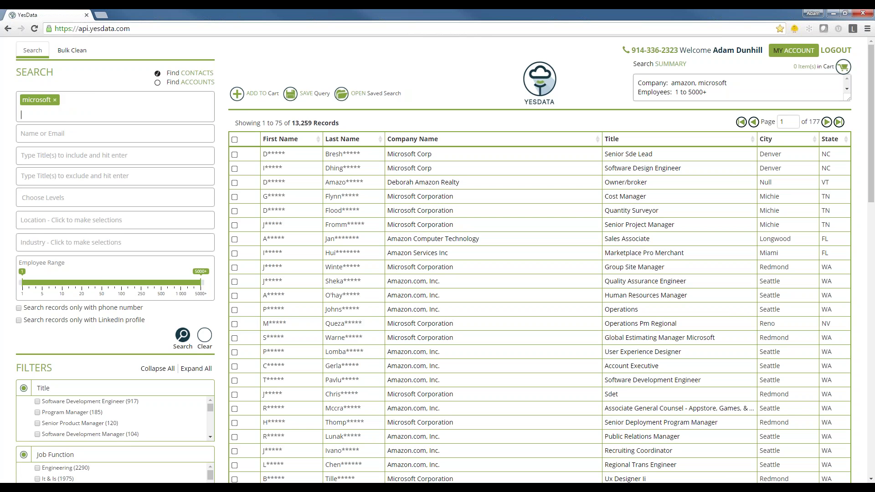
{"action": "left_click", "coordinate": [54, 100]}
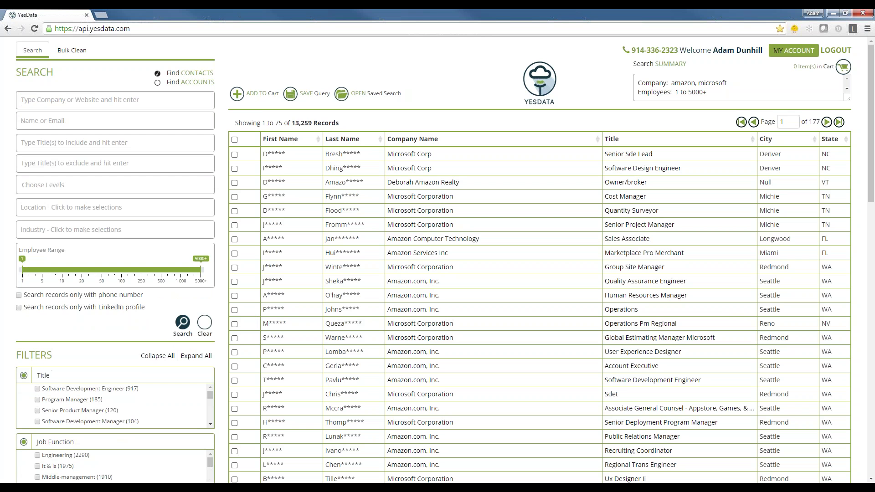
{"action": "left_click", "coordinate": [205, 324]}
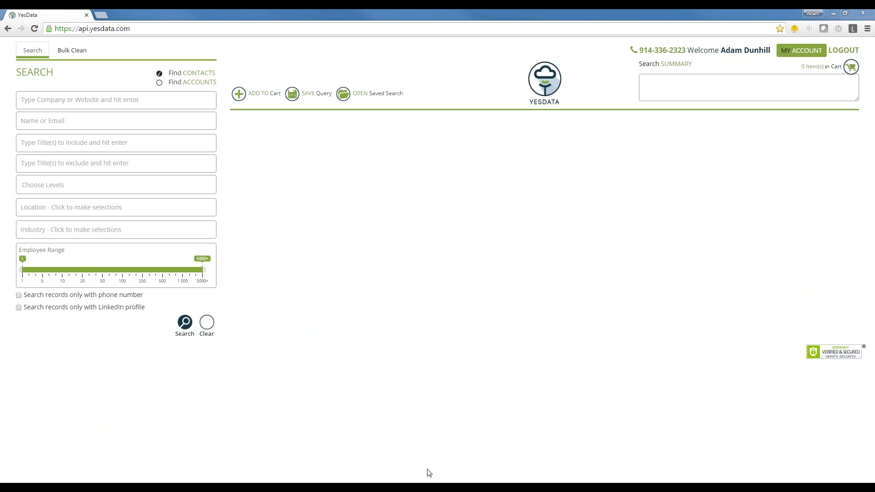
Switch to the YES_1986_Contacts workbook in Excel and copy the company names in F2:F101
{"action": "left_click_drag", "start_coordinate": [874, 9], "coordinate": [345, 27]}
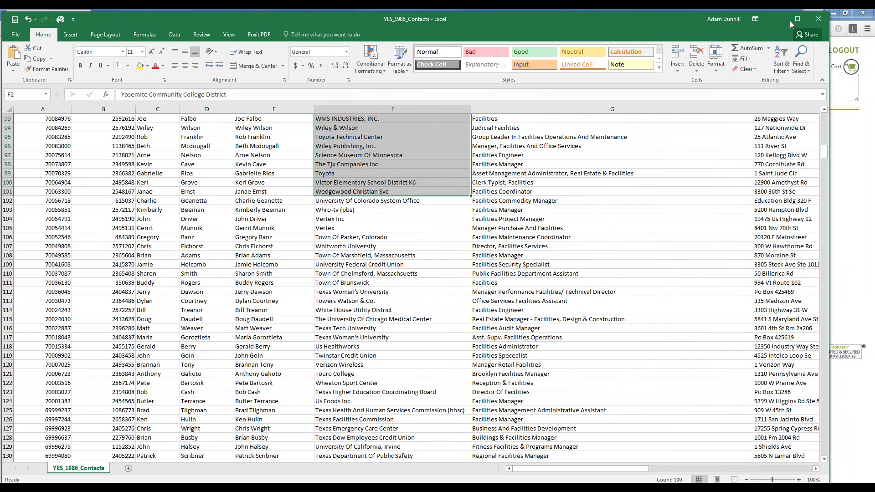
{"action": "left_click", "coordinate": [799, 20]}
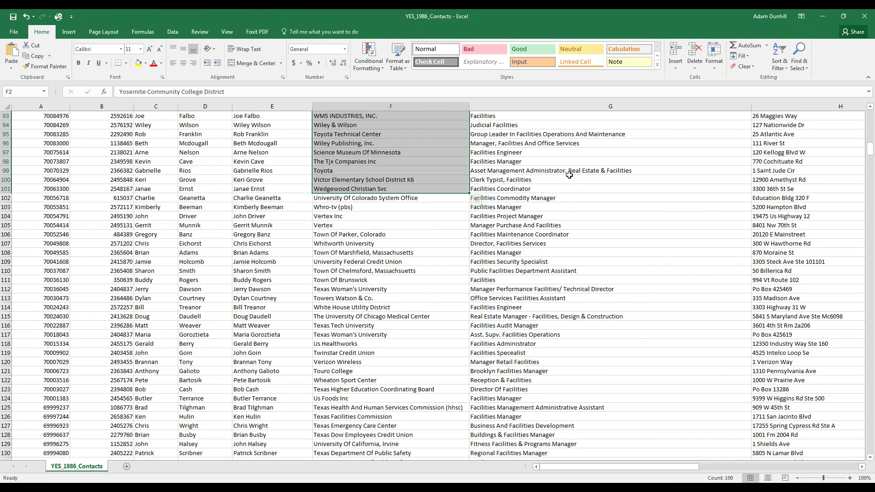
{"action": "left_click_drag", "start_coordinate": [870, 150], "coordinate": [868, 117]}
{"action": "left_click", "coordinate": [340, 118]}
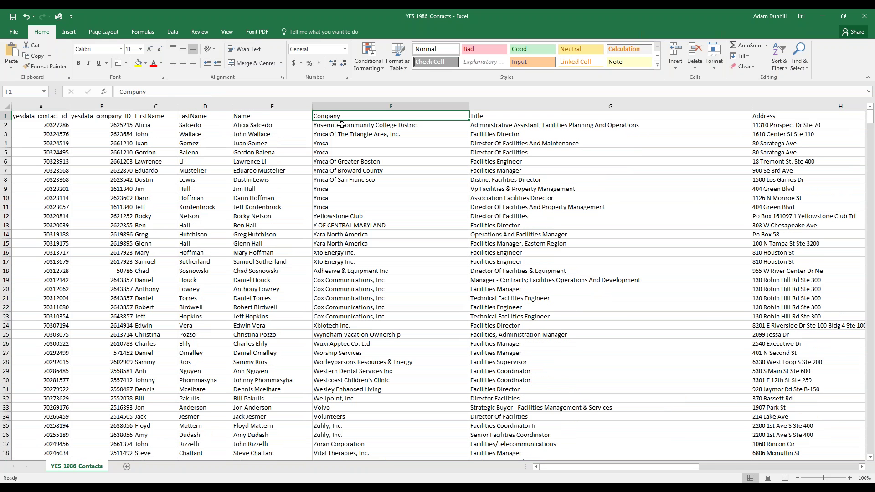
{"action": "left_click_drag", "start_coordinate": [357, 128], "coordinate": [377, 316]}
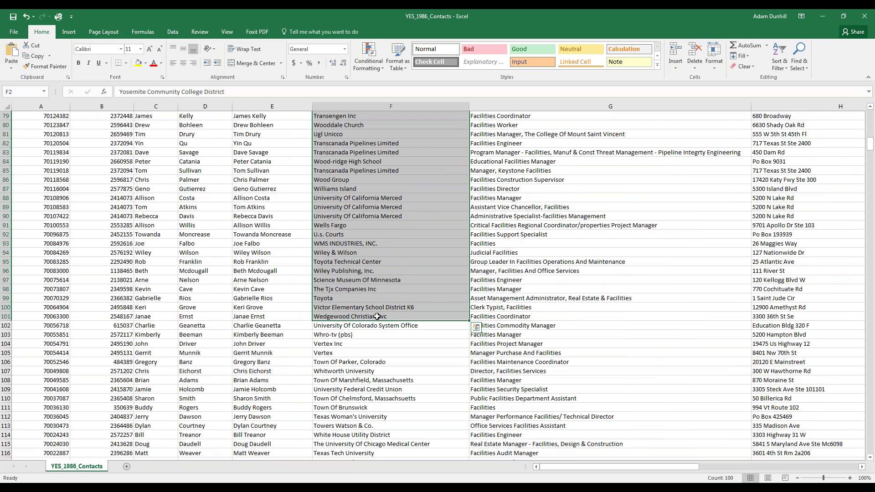
{"action": "key", "text": "ctrl+c"}
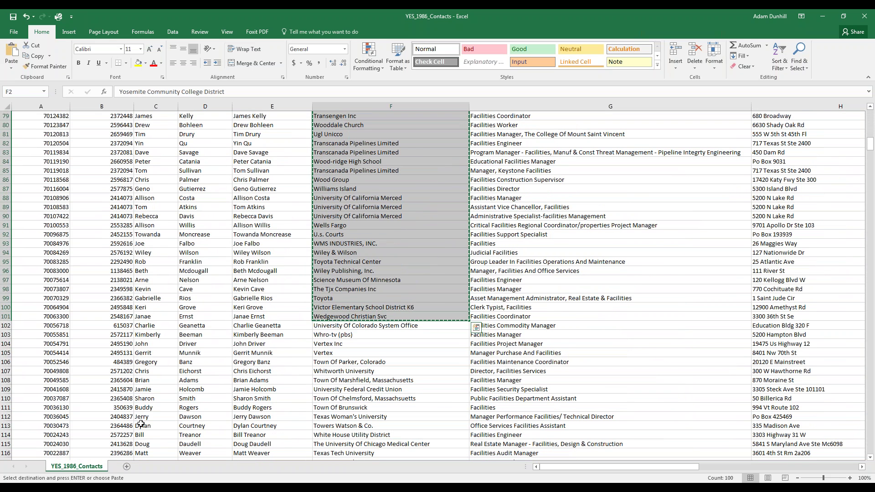
Open Notepad and paste the copied company names as plain text
{"action": "left_click", "coordinate": [16, 482]}
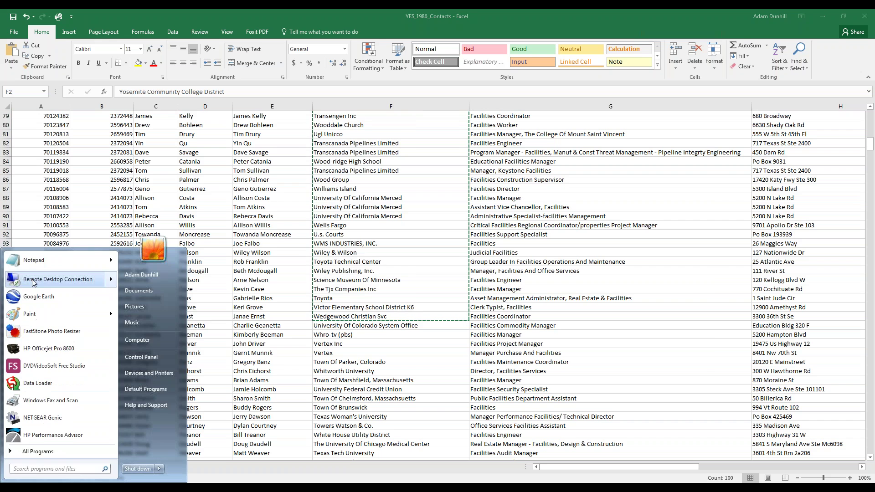
{"action": "left_click", "coordinate": [33, 260]}
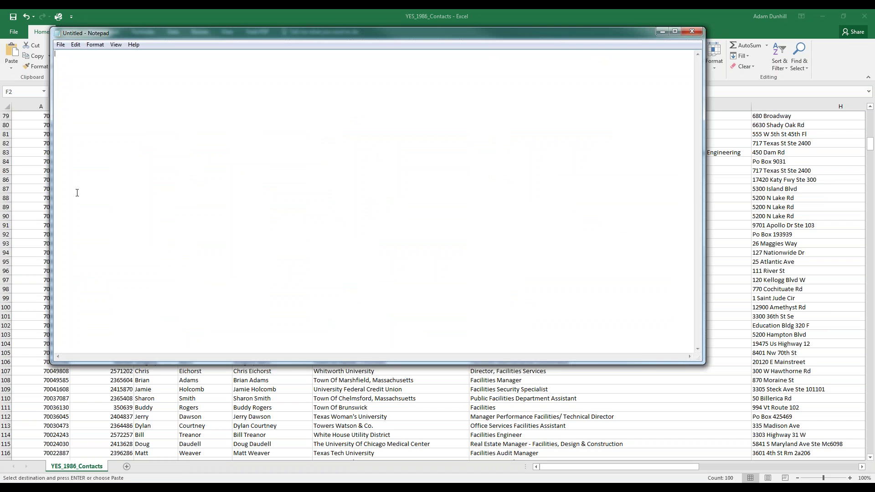
{"action": "key", "text": "ctrl+v"}
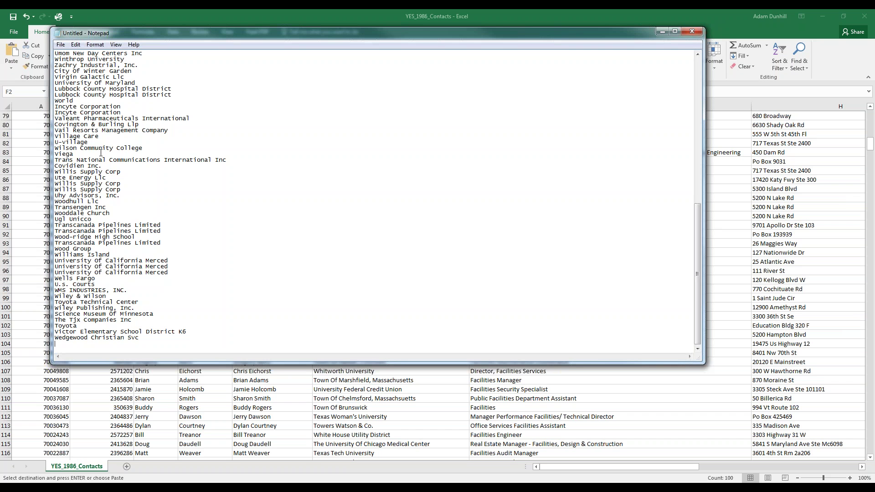
Copy the entire plain-text company list into a new blank Word document and maximize the document window
{"action": "key", "text": "ctrl+a"}
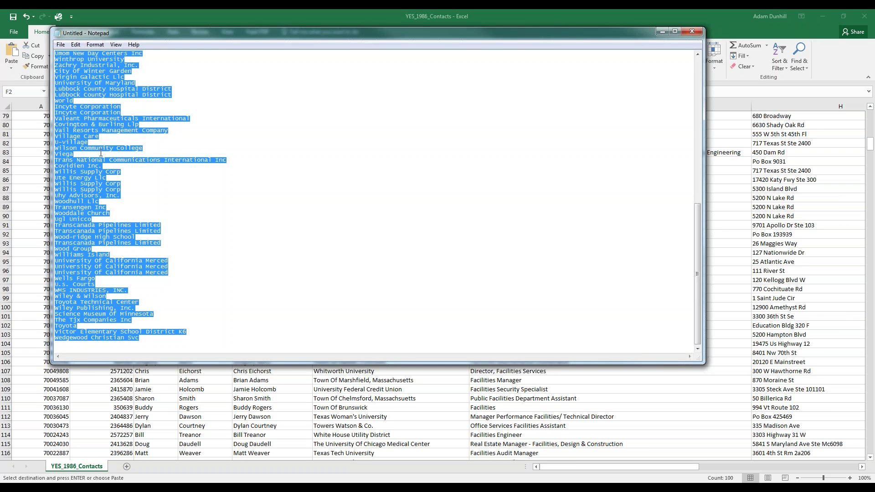
{"action": "key", "text": "ctrl+c"}
{"action": "left_click", "coordinate": [151, 488]}
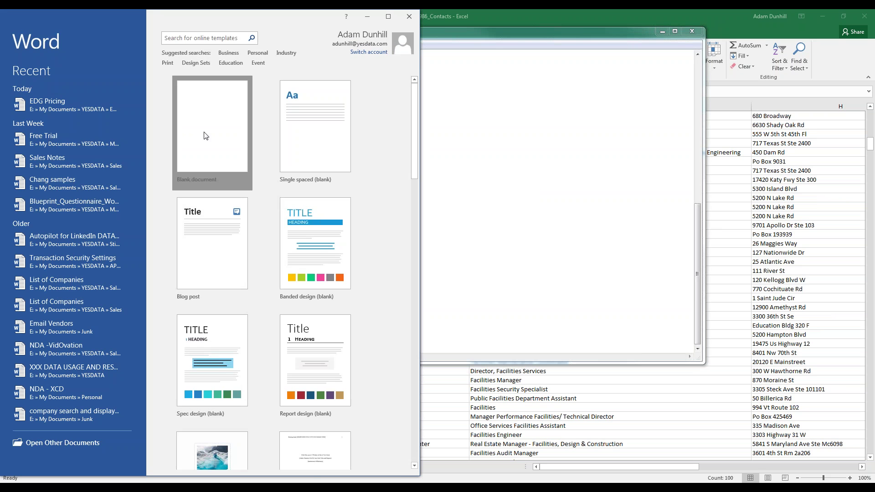
{"action": "left_click", "coordinate": [205, 136]}
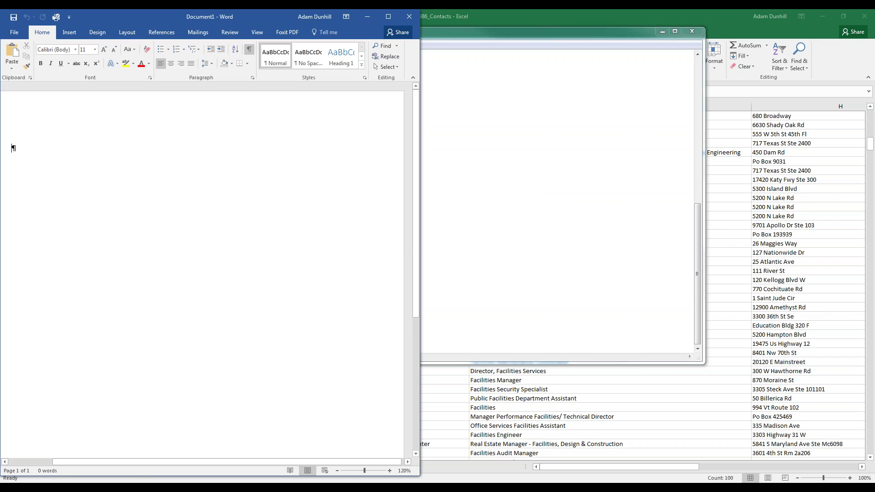
{"action": "key", "text": "ctrl+v"}
{"action": "scroll", "coordinate": [212, 264], "scroll_direction": "up", "scroll_amount": 5}
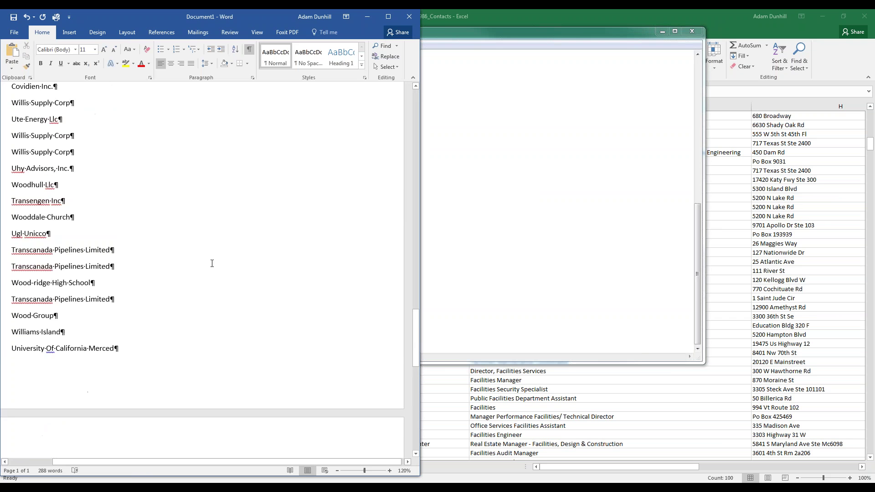
{"action": "scroll", "coordinate": [212, 264], "scroll_direction": "up", "scroll_amount": 15}
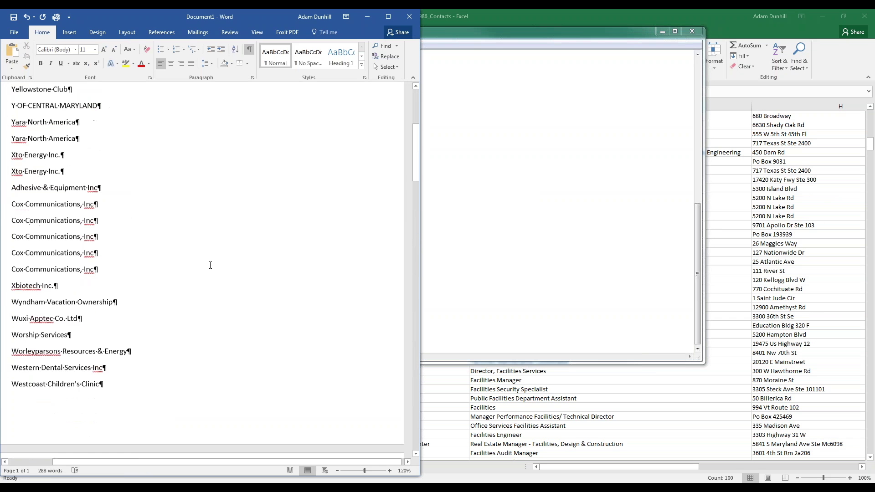
{"action": "scroll", "coordinate": [211, 265], "scroll_direction": "up", "scroll_amount": 5}
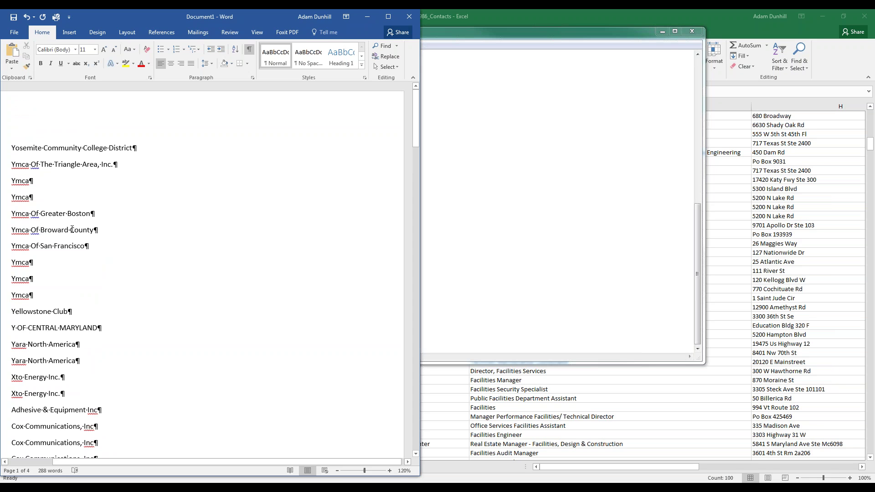
{"action": "left_click", "coordinate": [388, 16]}
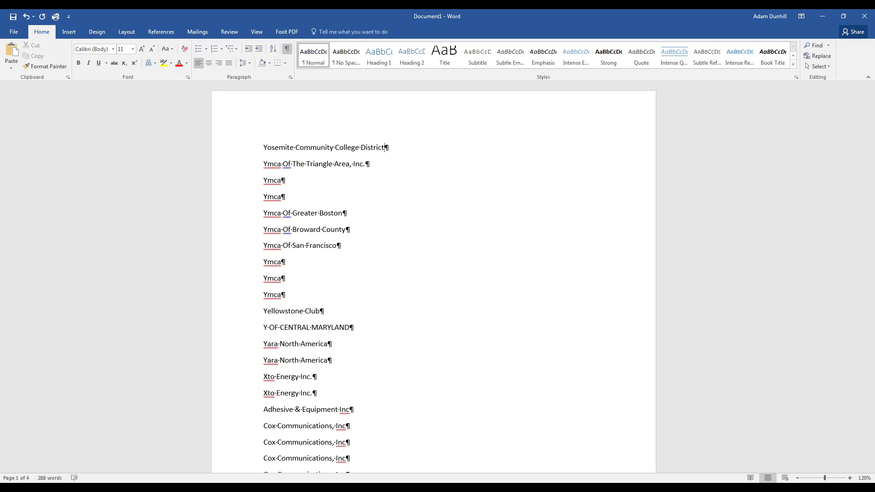
Try replacing the paragraph mark after Yosemite Community College District with a comma, and undo both edits
{"action": "key", "text": "Delete"}
{"action": "type", "text": ","}
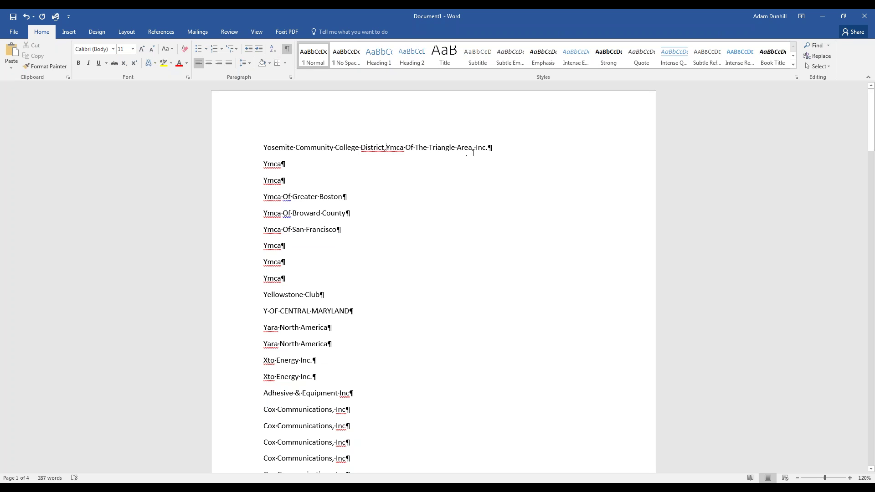
{"action": "left_click_drag", "start_coordinate": [471, 147], "coordinate": [484, 150]}
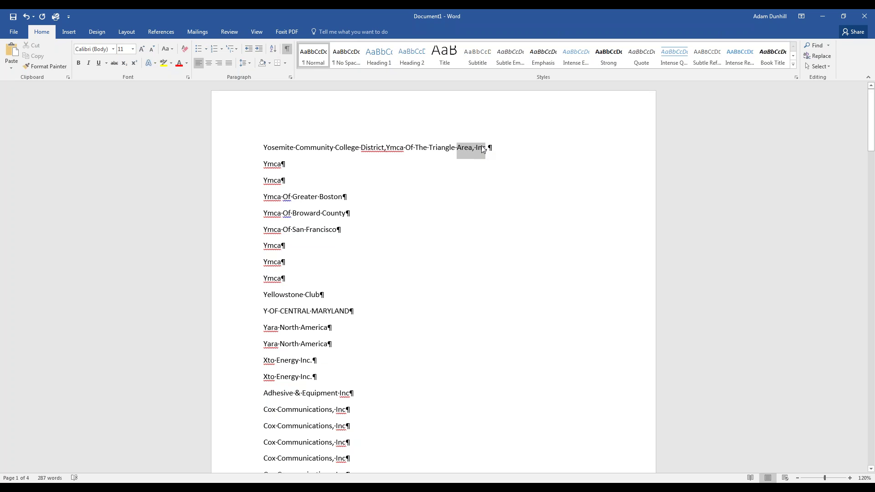
{"action": "left_click", "coordinate": [474, 152]}
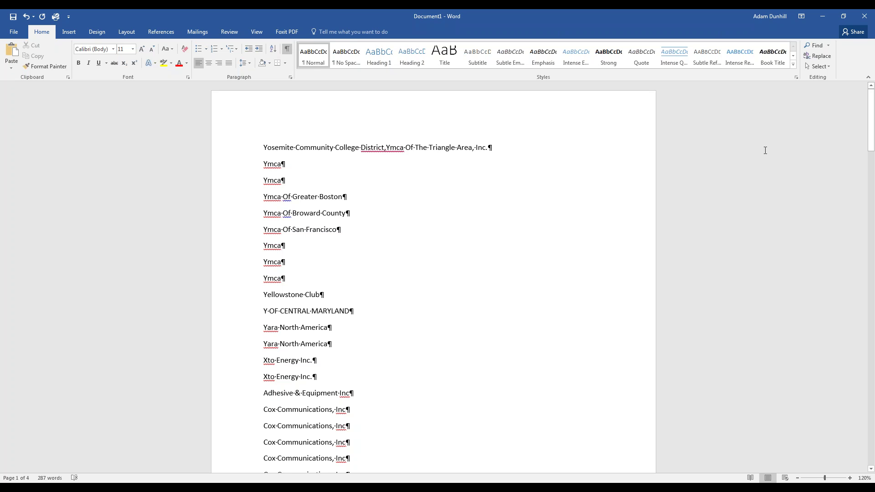
{"action": "left_click", "coordinate": [26, 18]}
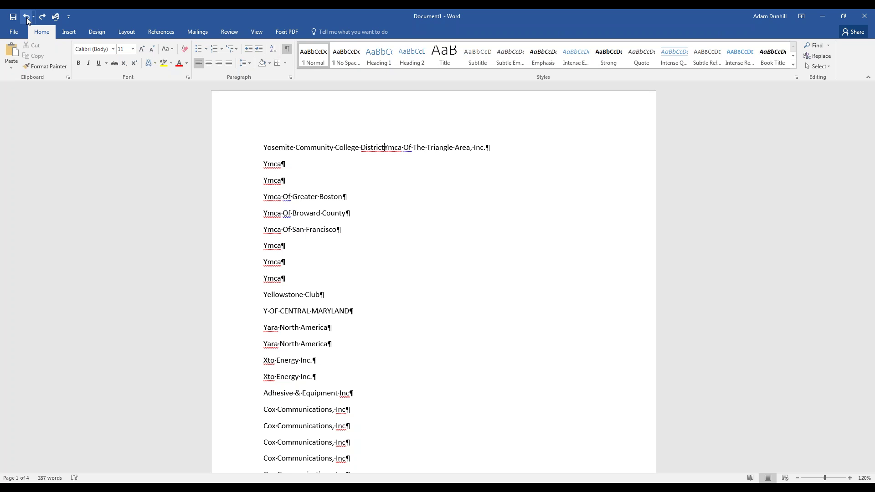
{"action": "left_click", "coordinate": [27, 19]}
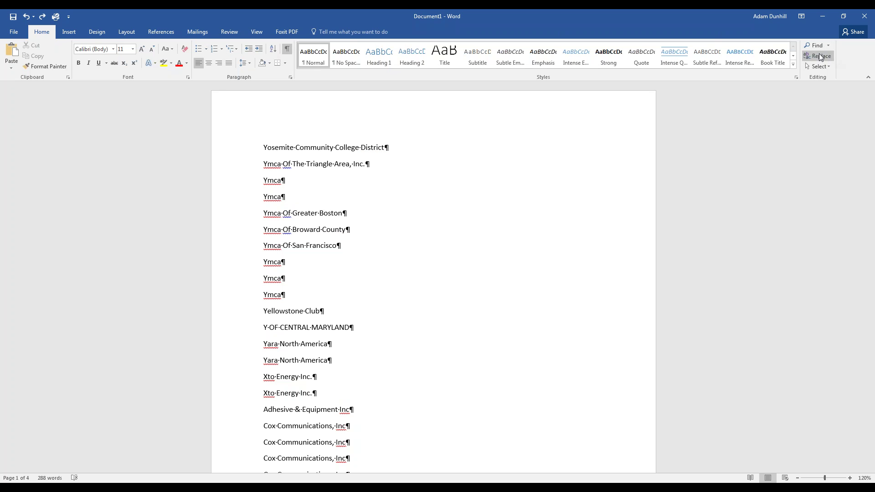
Remove all commas from the company list by replacing "," with nothing throughout the document
{"action": "left_click", "coordinate": [808, 58]}
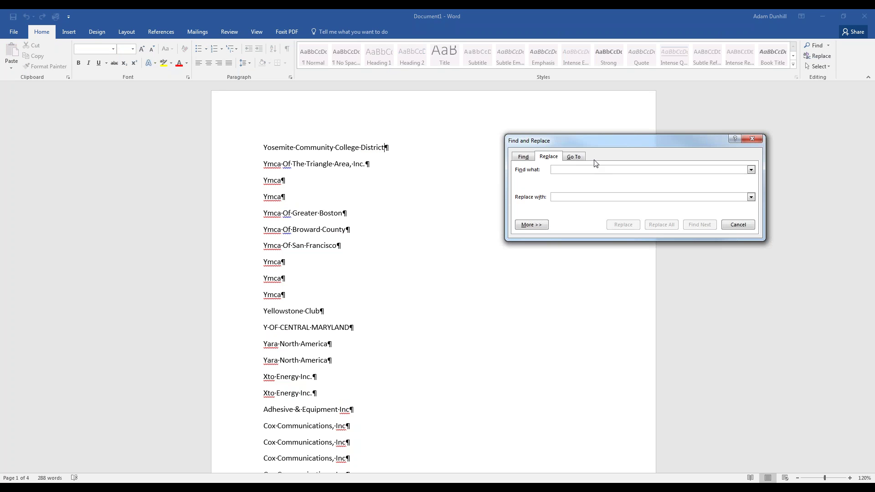
{"action": "type", "text": ","}
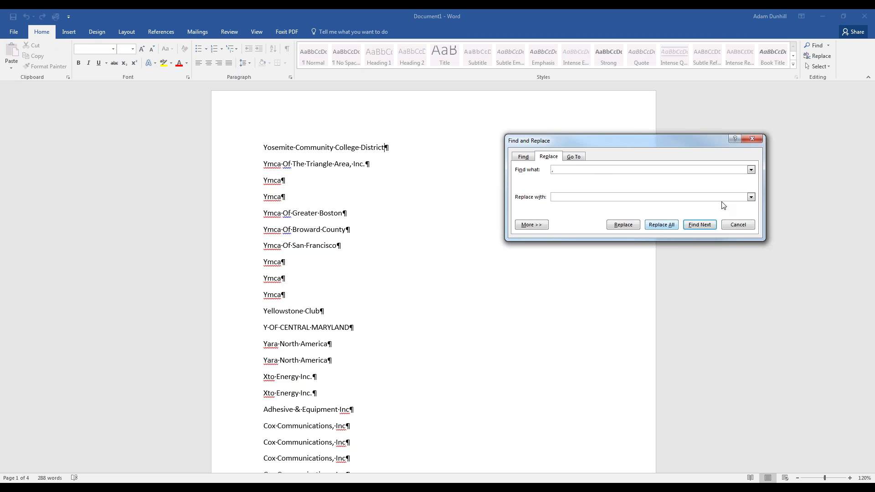
{"action": "left_click", "coordinate": [661, 225]}
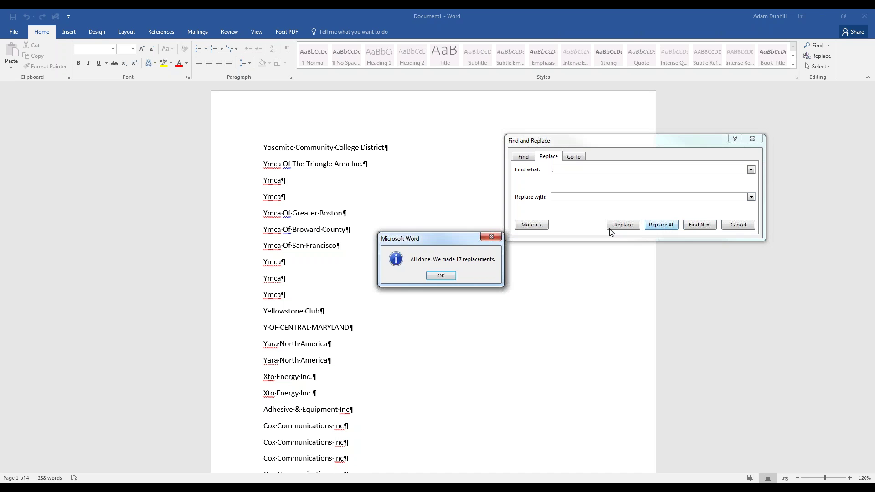
{"action": "left_click", "coordinate": [440, 277]}
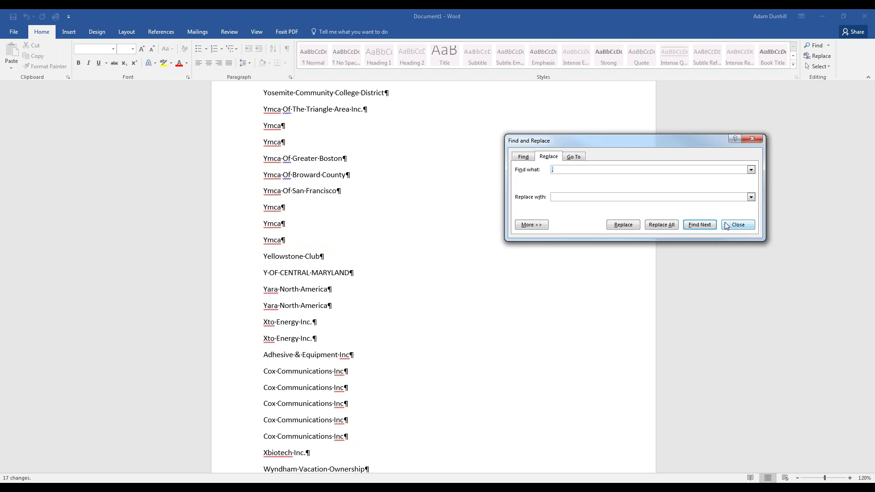
Replace every paragraph mark (^p) in the company list with a comma throughout the document and close Find and Replace
{"action": "left_click", "coordinate": [391, 92]}
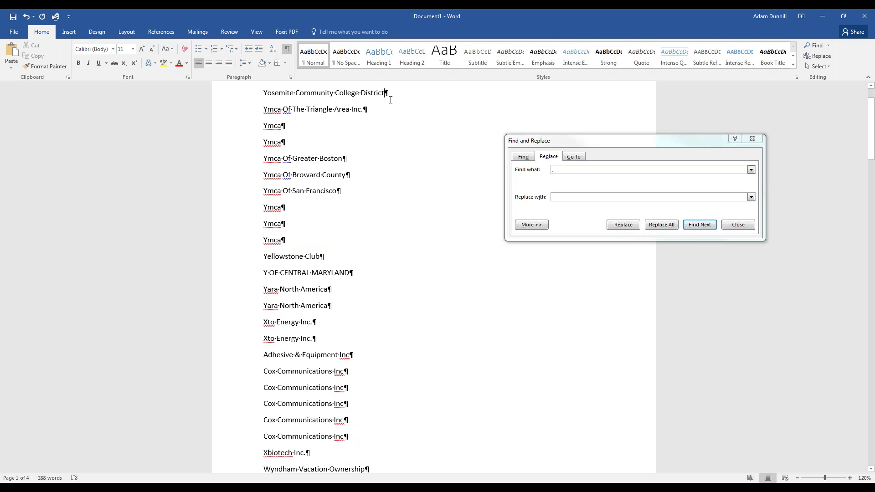
{"action": "left_click", "coordinate": [561, 170]}
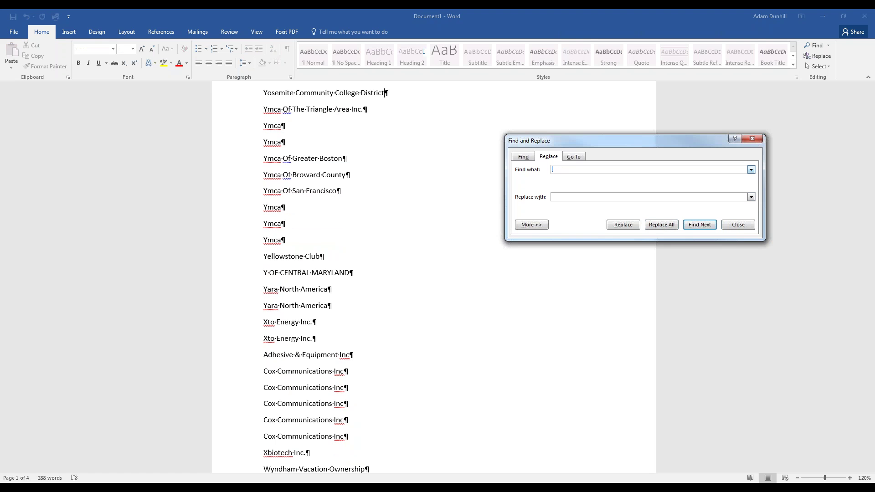
{"action": "left_click", "coordinate": [533, 225]}
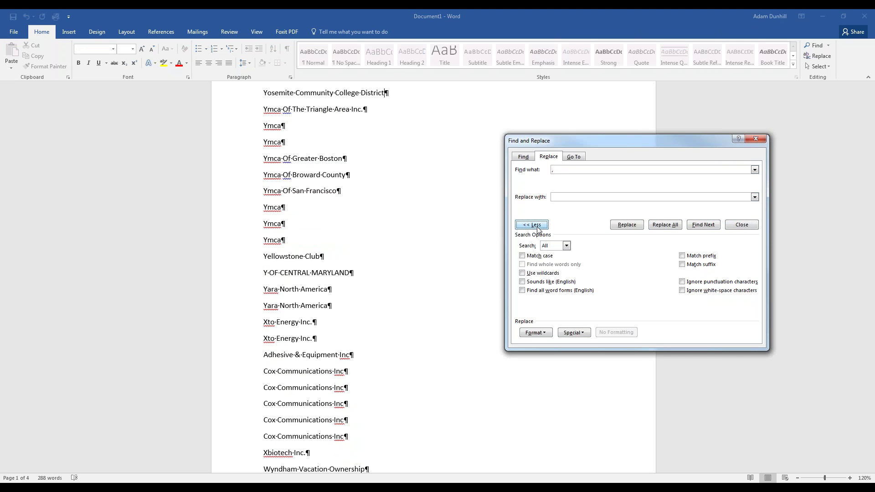
{"action": "left_click", "coordinate": [582, 333]}
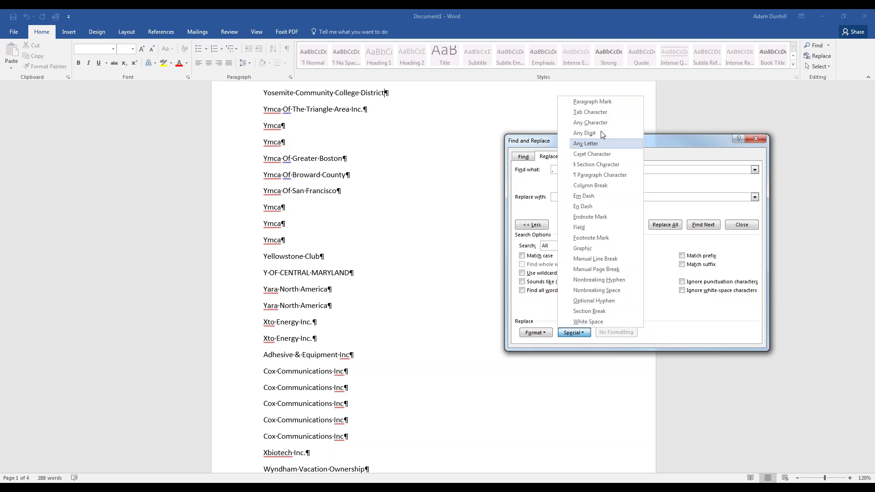
{"action": "left_click", "coordinate": [595, 102]}
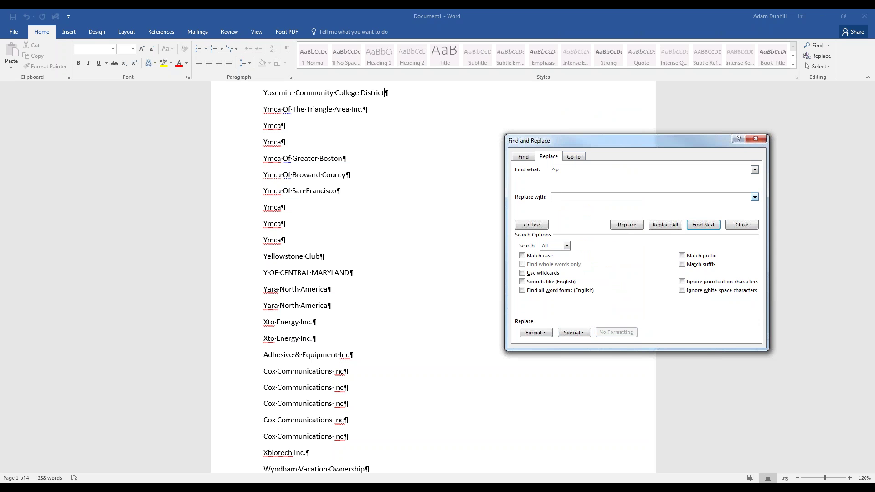
{"action": "left_click", "coordinate": [661, 227]}
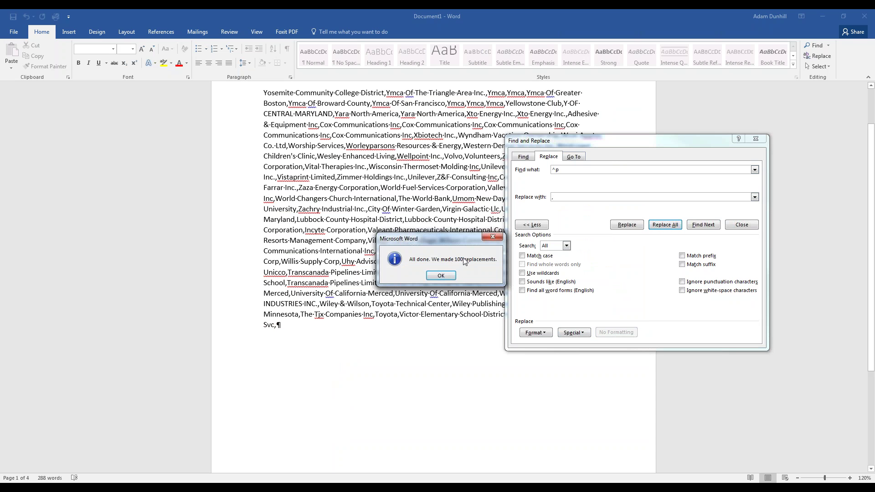
{"action": "left_click", "coordinate": [441, 276]}
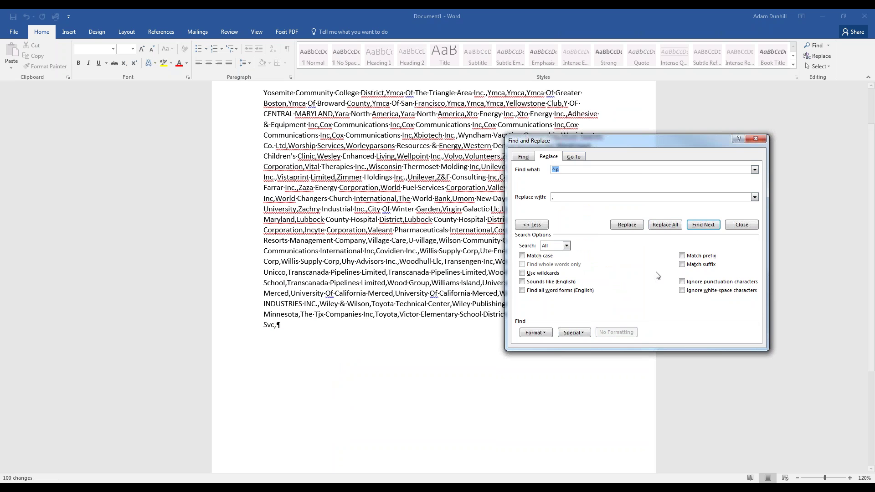
{"action": "left_click", "coordinate": [742, 225]}
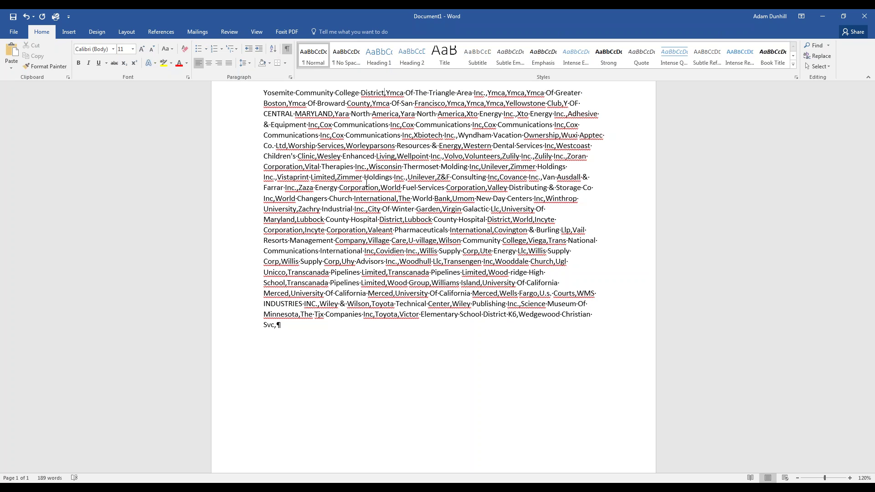
Copy the entire comma-separated list into the company search field of YesData in Chrome and run the contact search
{"action": "key", "text": "ctrl+a"}
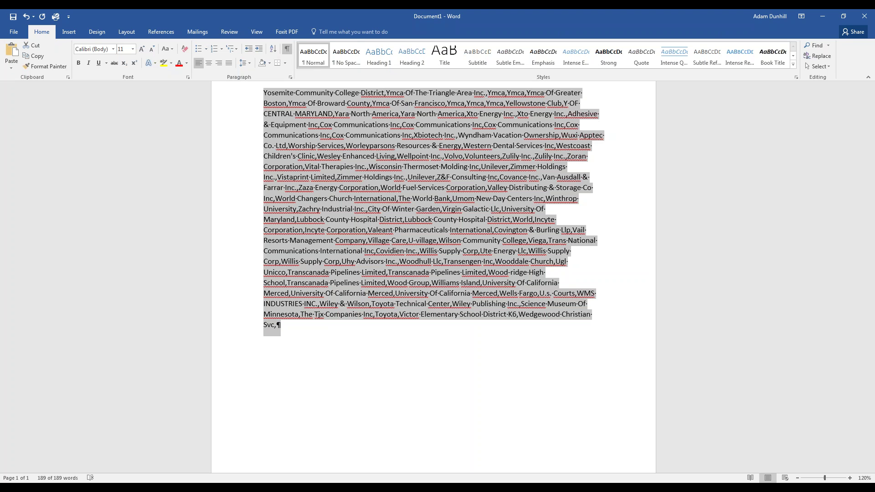
{"action": "mouse_move", "coordinate": [109, 488]}
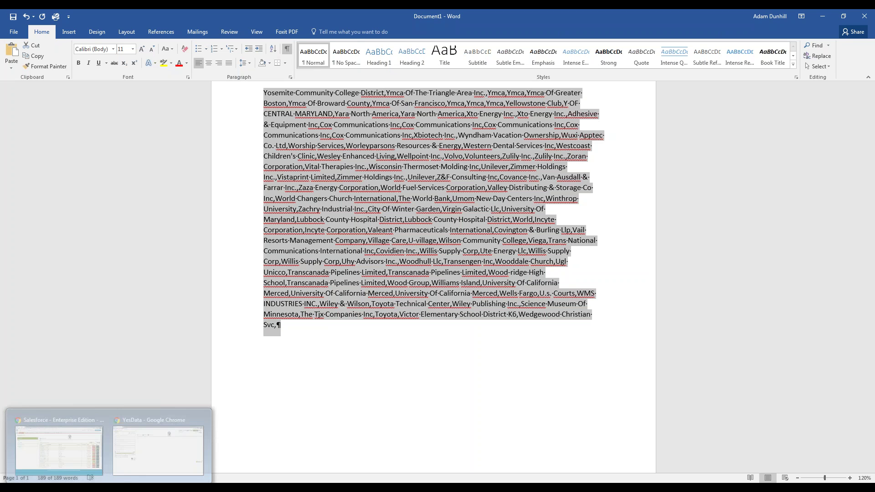
{"action": "left_click", "coordinate": [155, 451]}
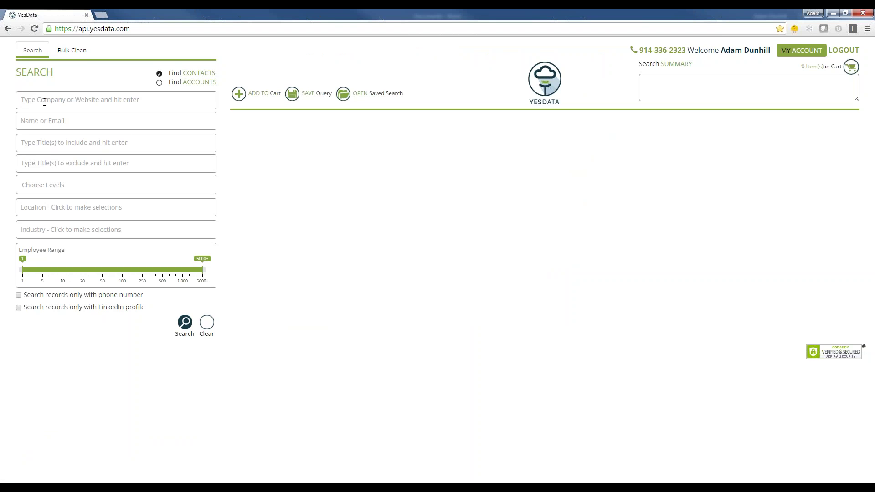
{"action": "key", "text": "ctrl+v"}
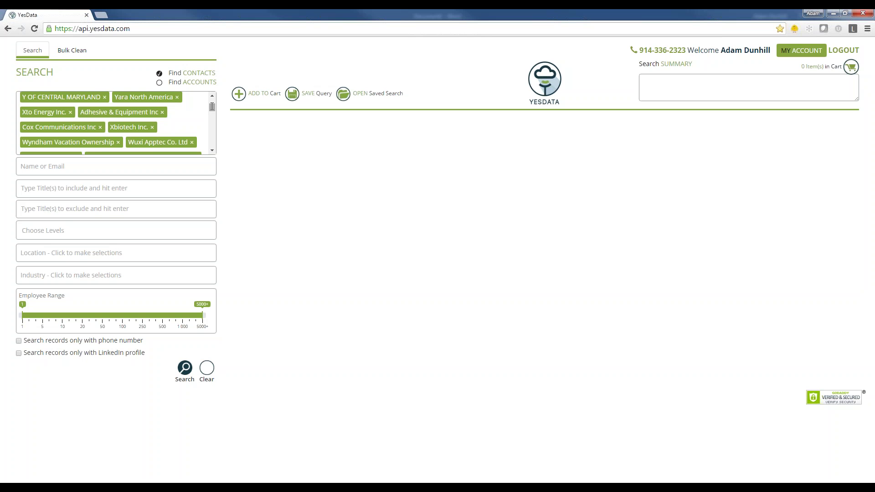
{"action": "left_click_drag", "start_coordinate": [212, 107], "coordinate": [211, 97]}
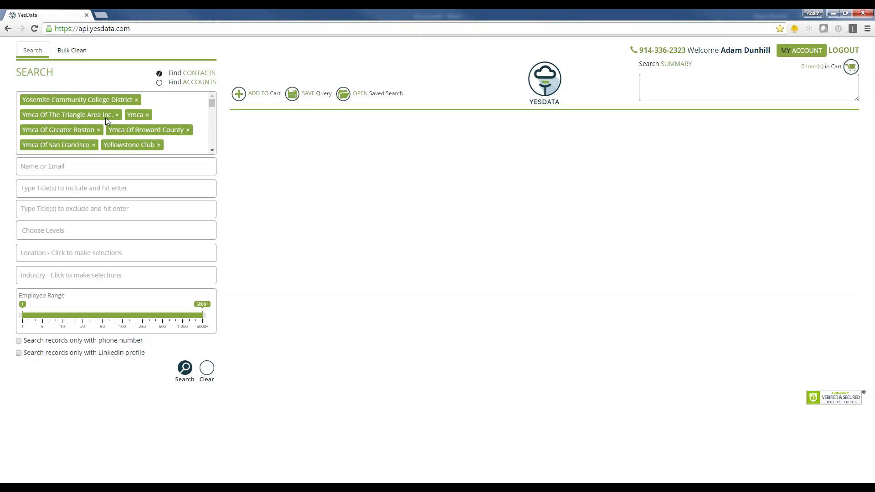
{"action": "left_click", "coordinate": [185, 370]}
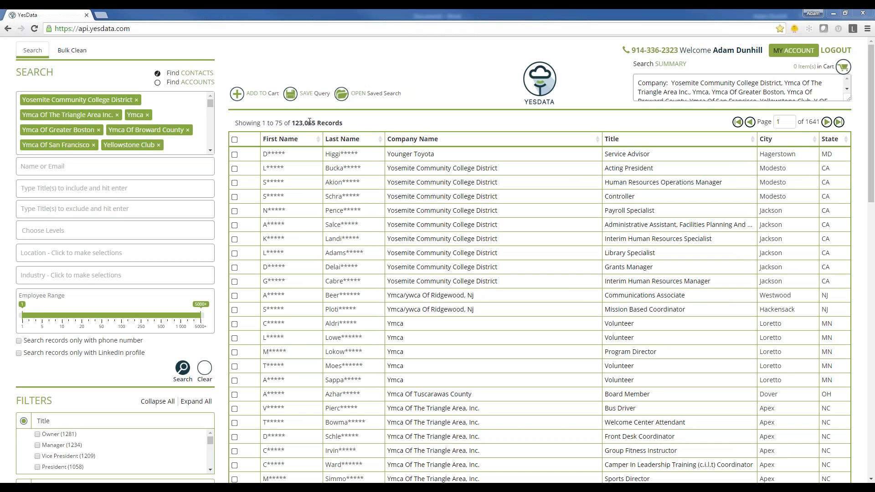
Add "marketing" as a title to include and rerun the contact search
{"action": "left_click", "coordinate": [100, 187]}
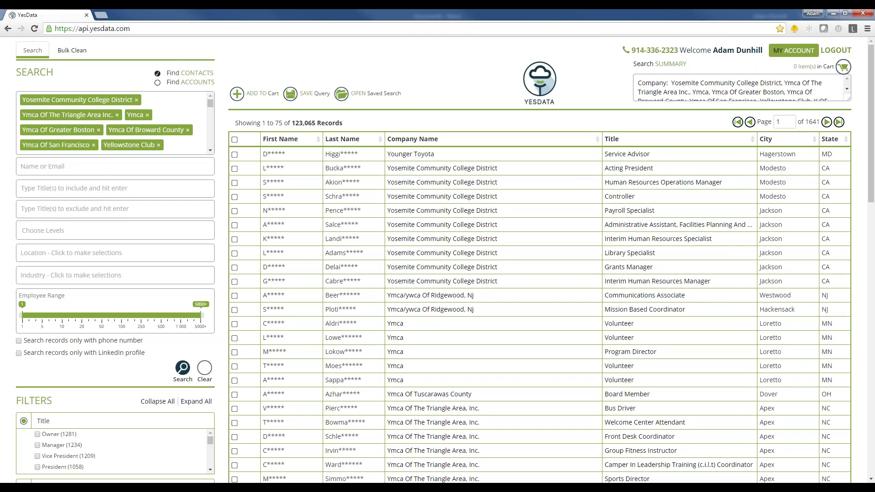
{"action": "type", "text": "mar"}
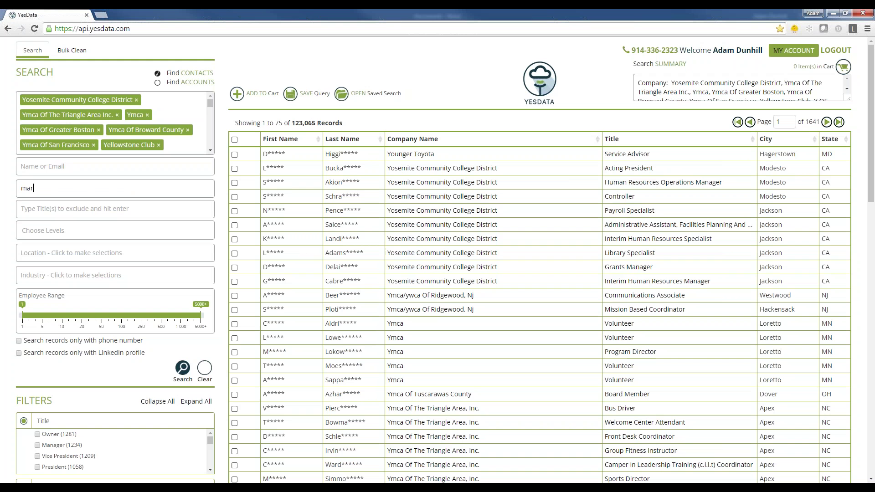
{"action": "type", "text": "keting"}
{"action": "key", "text": "Return"}
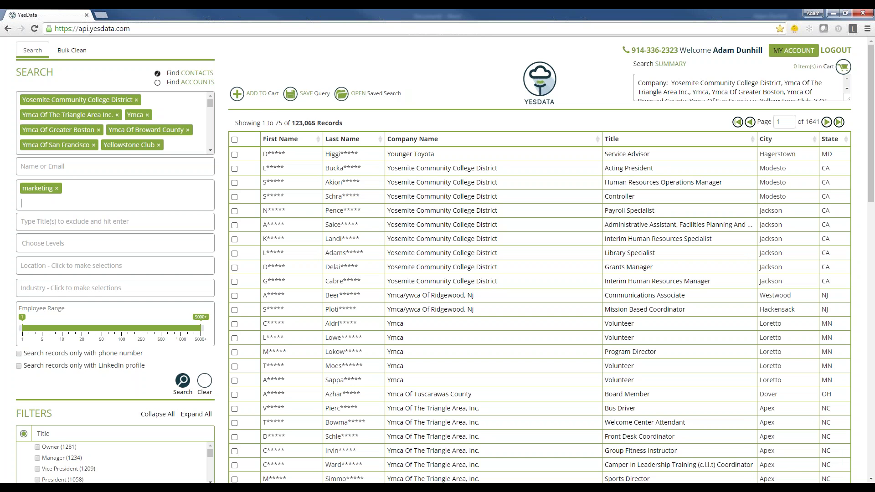
{"action": "left_click", "coordinate": [183, 382]}
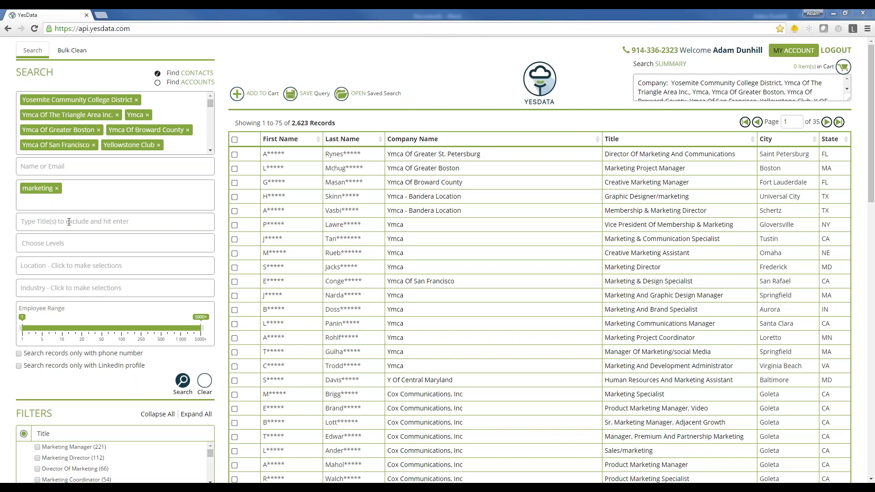
View the location search criteria and close them without making a selection
{"action": "left_click", "coordinate": [63, 267]}
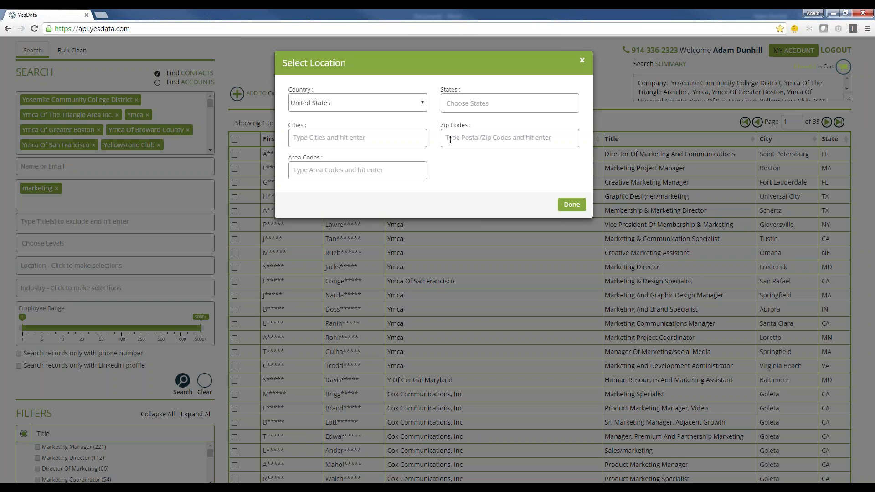
{"action": "left_click", "coordinate": [572, 205]}
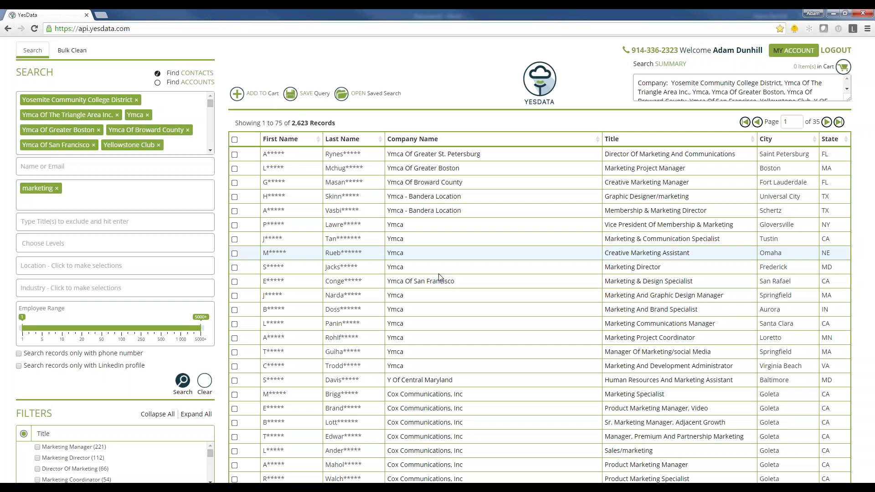